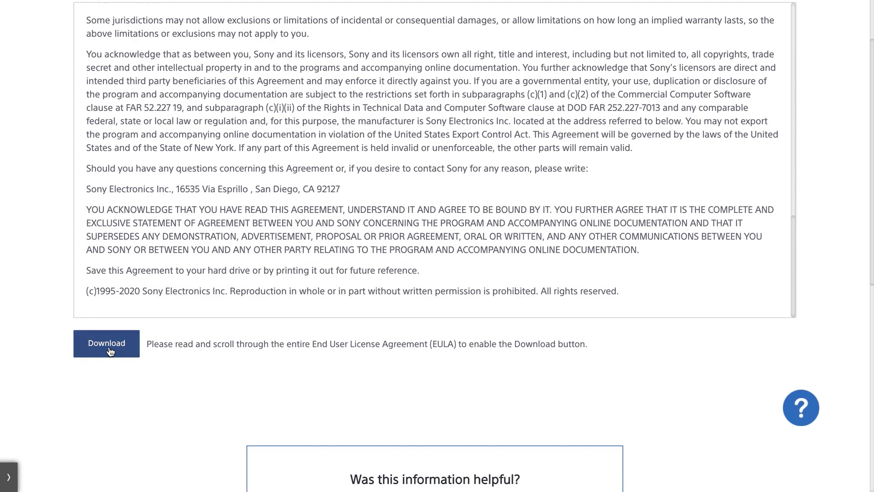
Step: Start the firmware disk image download from the Sony Support page
click(108, 344)
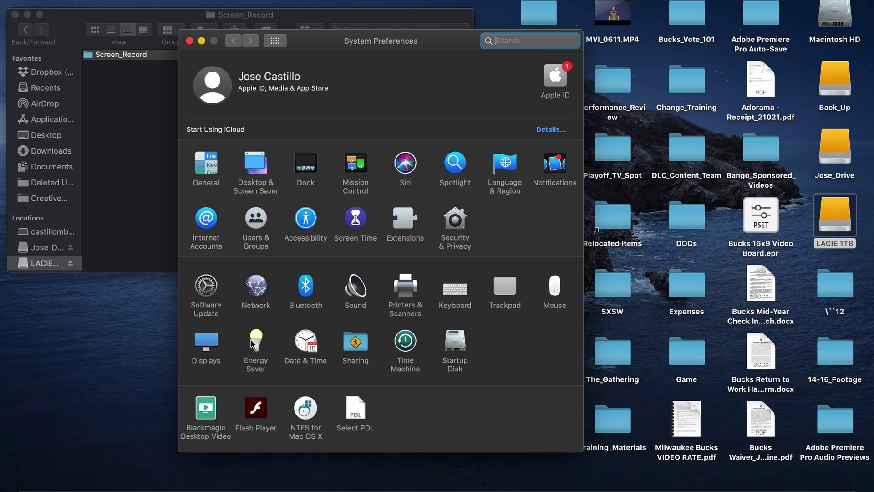
Step: Unlock Energy Saver with admin credentials, set Turn display off to Never, and re-lock the settings
click(255, 342)
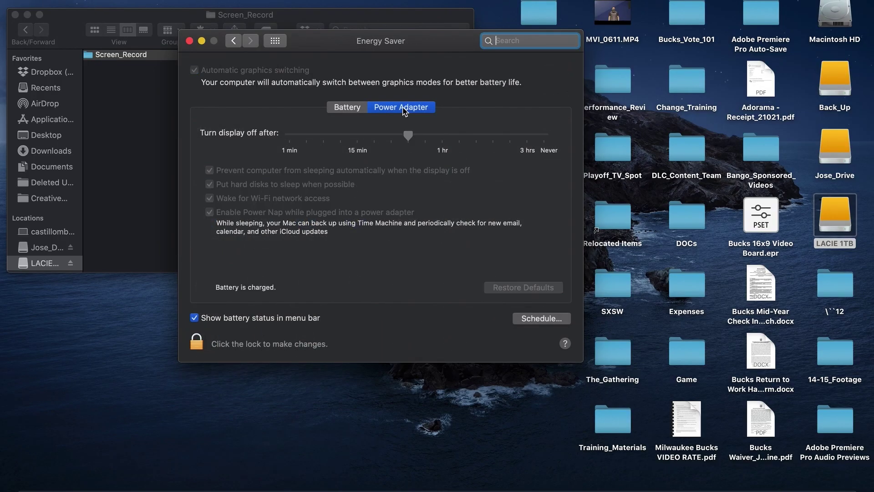
click(196, 342)
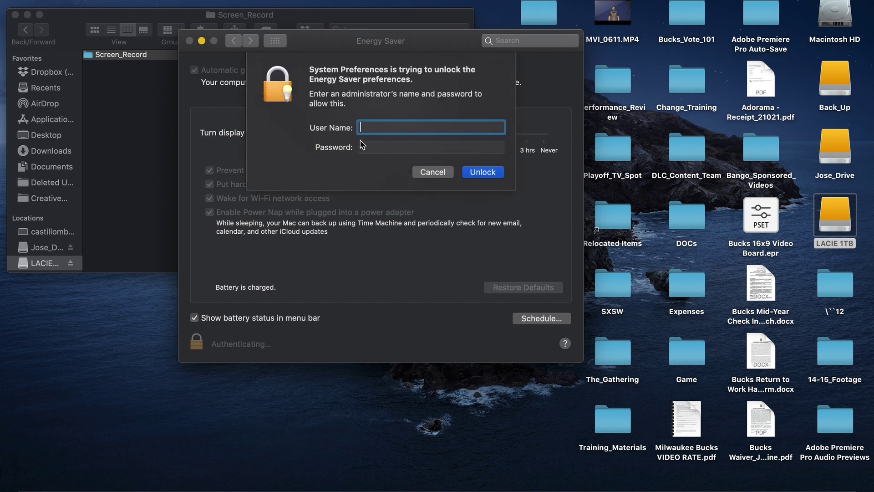
click(431, 147)
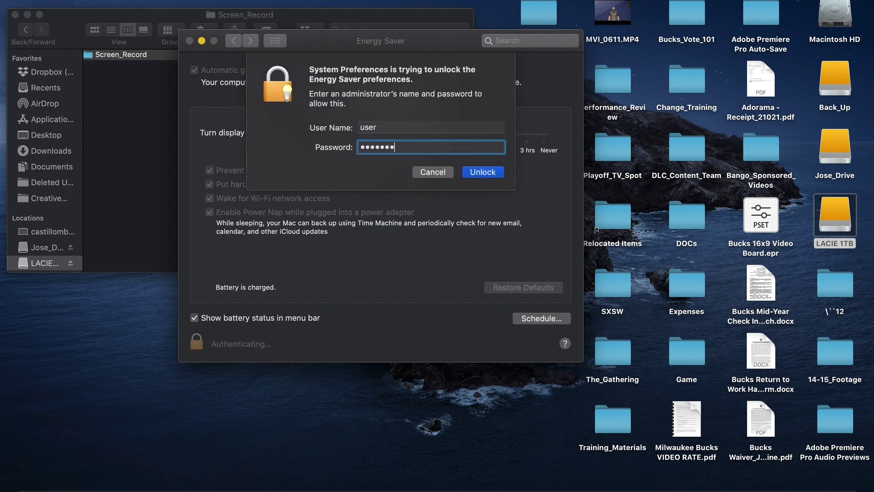
key(Return)
drag(407, 136, 562, 145)
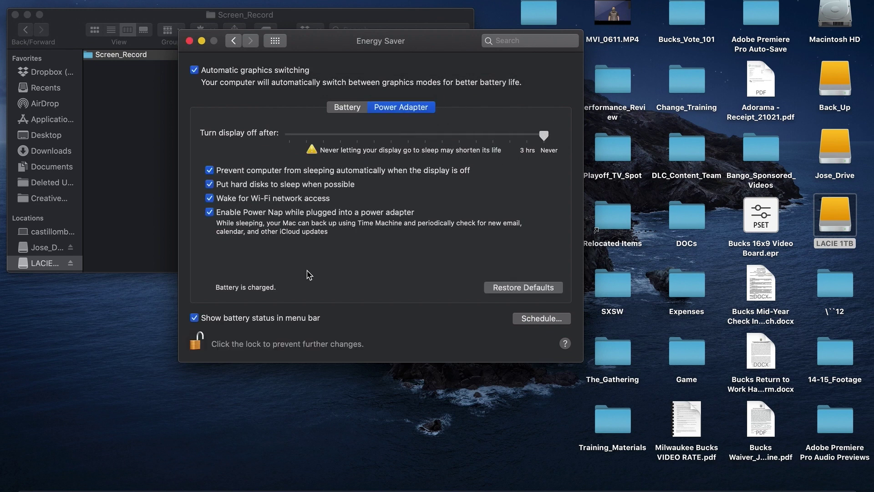
click(195, 346)
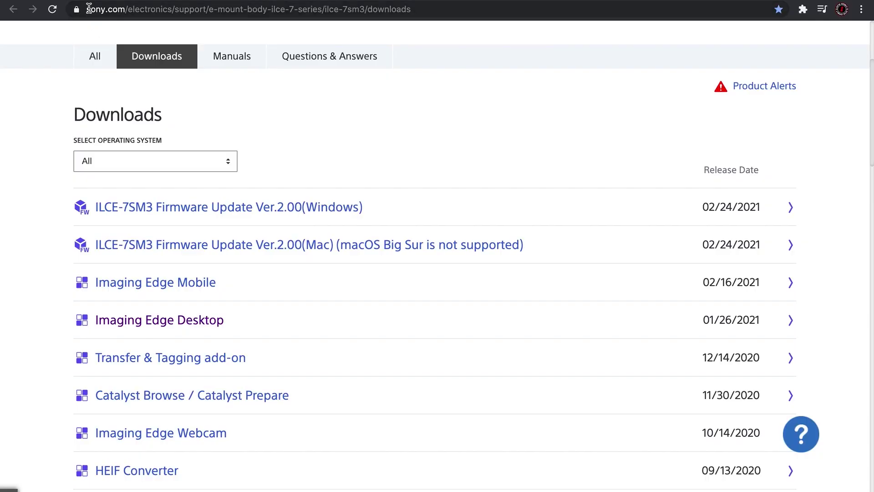
drag(89, 8, 432, 6)
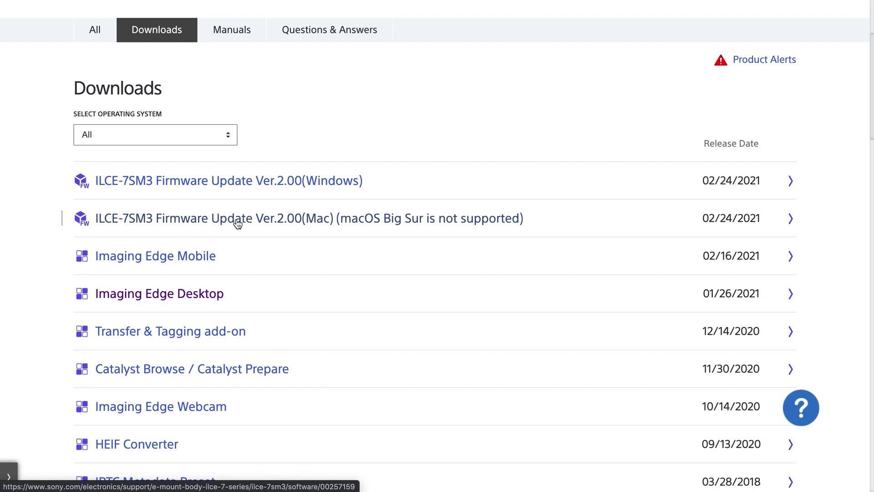
Step: Open the ILCE-7SM3 Firmware Update Ver.2.00 (Mac) page and highlight the S-Cinetone improvement note
click(454, 223)
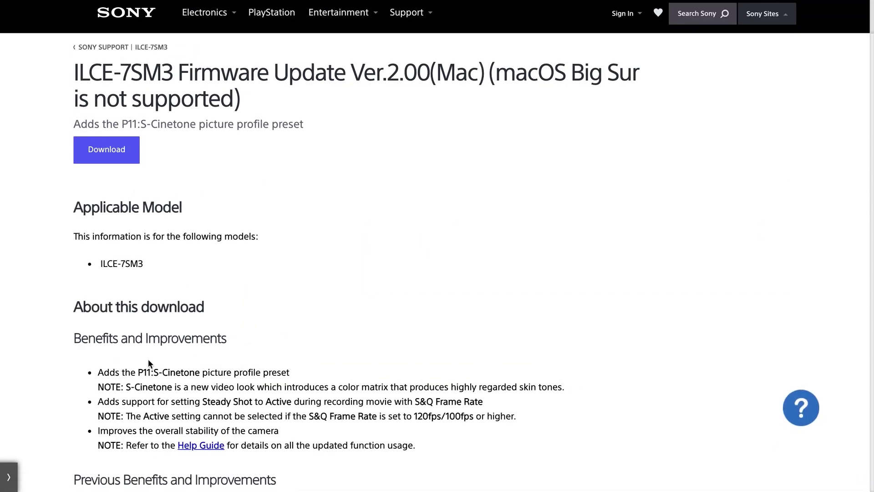
drag(139, 373, 268, 367)
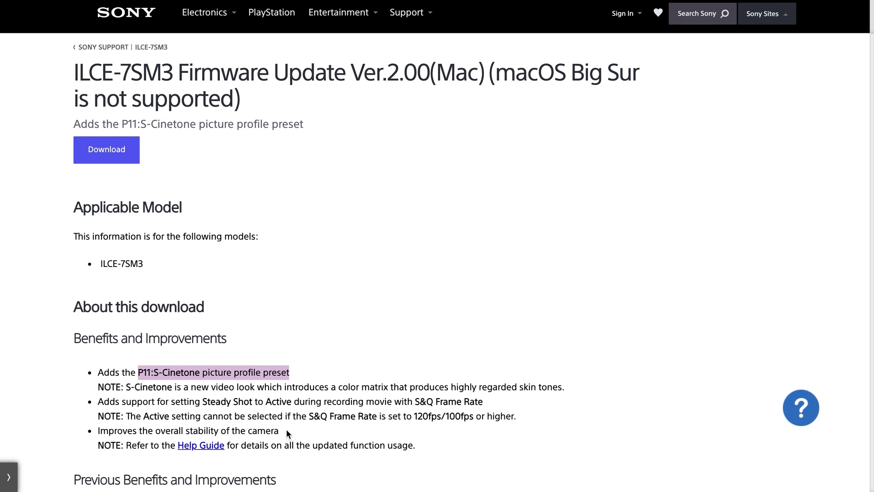
Step: Accept the licence agreement and download Update_ILCE7SM3V200.dmg (597.5 MB)
click(112, 155)
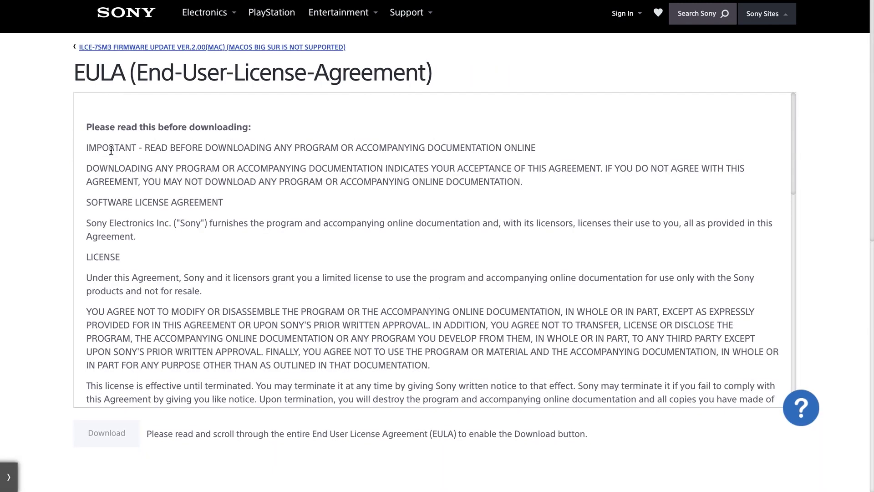
scroll(237, 363, down, 15)
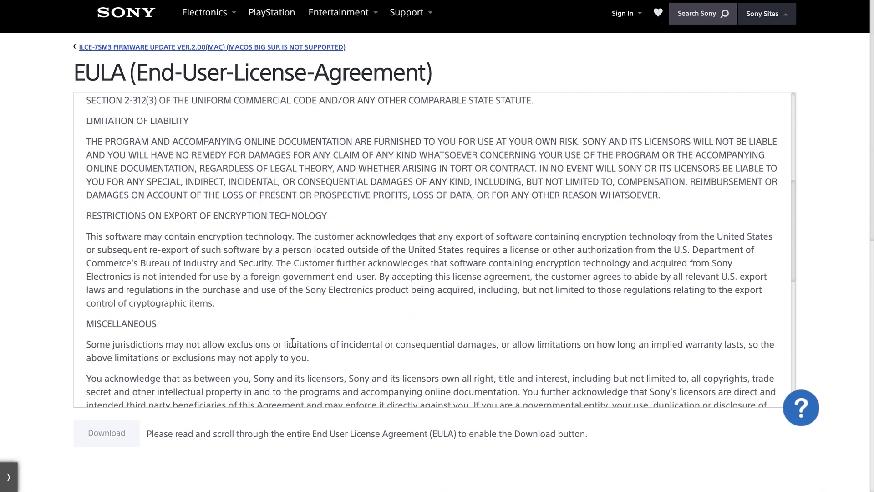
click(109, 348)
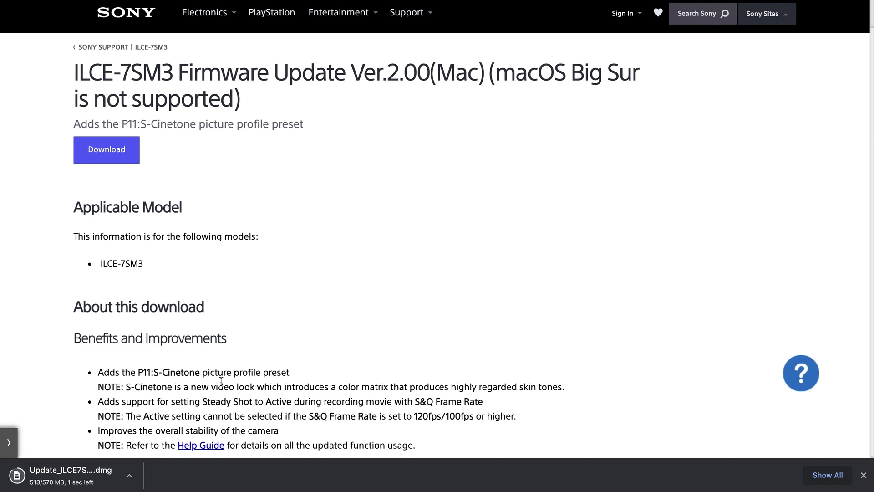
click(130, 477)
Step: Reveal Update_ILCE7SM3V200.dmg in Finder, mount it, and launch UpdateSettingTool from it
click(172, 463)
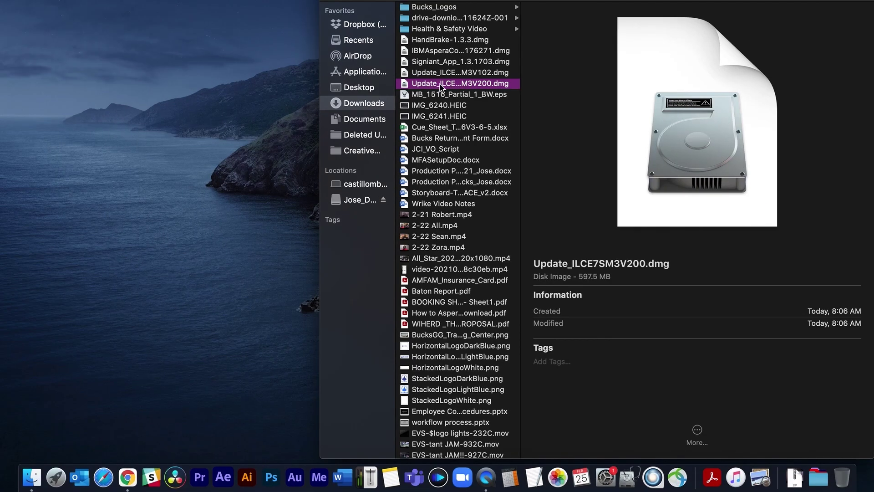
key(space)
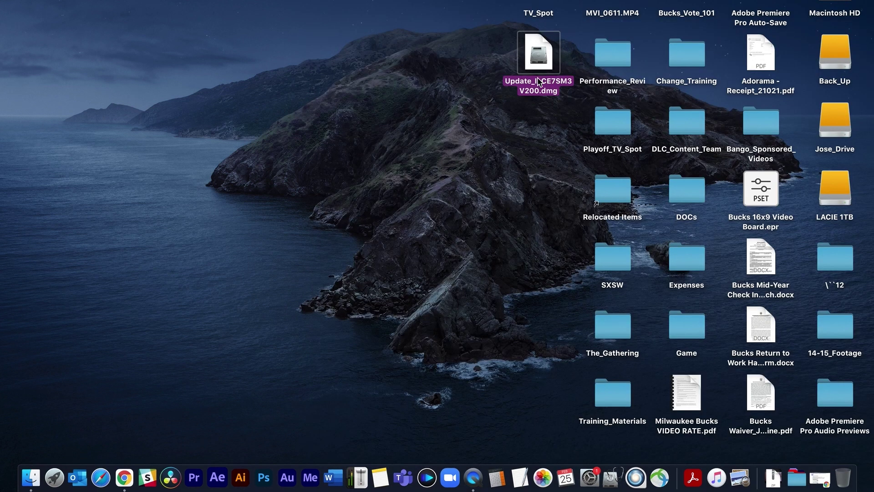
double_click(540, 68)
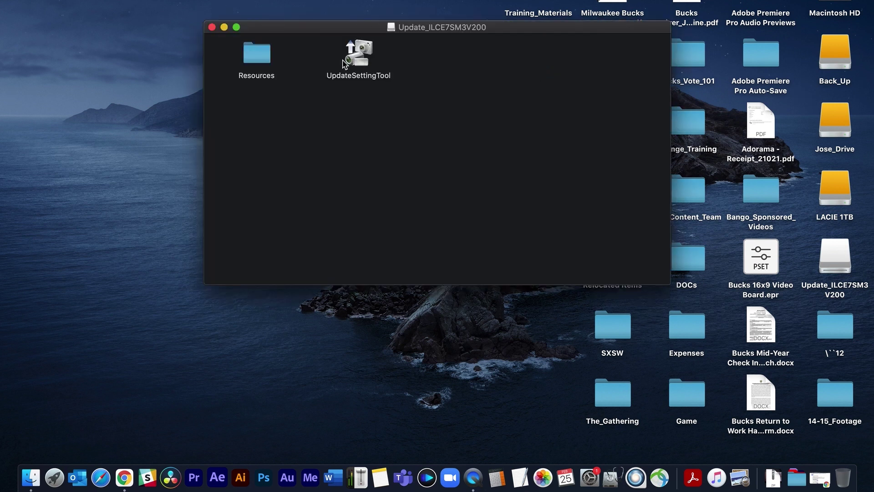
double_click(360, 62)
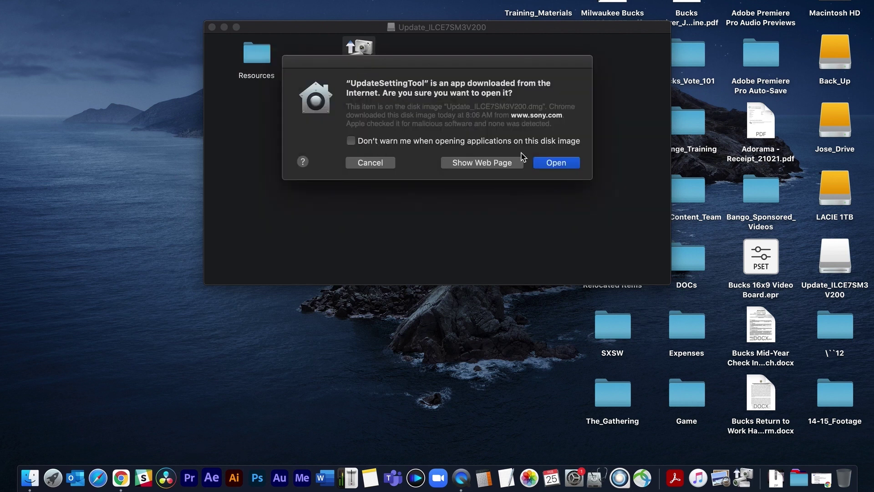
Step: Approve opening UpdateSettingTool with administrator credentials, then go to Security Preferences for the blocked extension
click(550, 164)
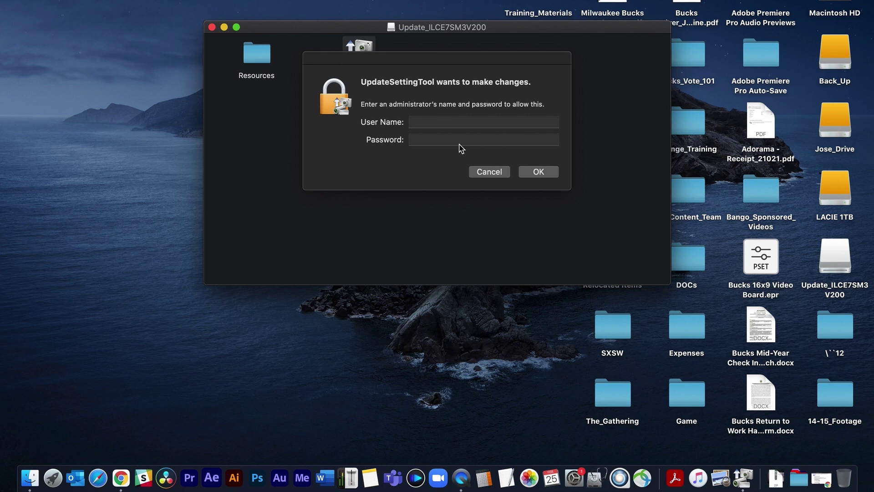
click(435, 126)
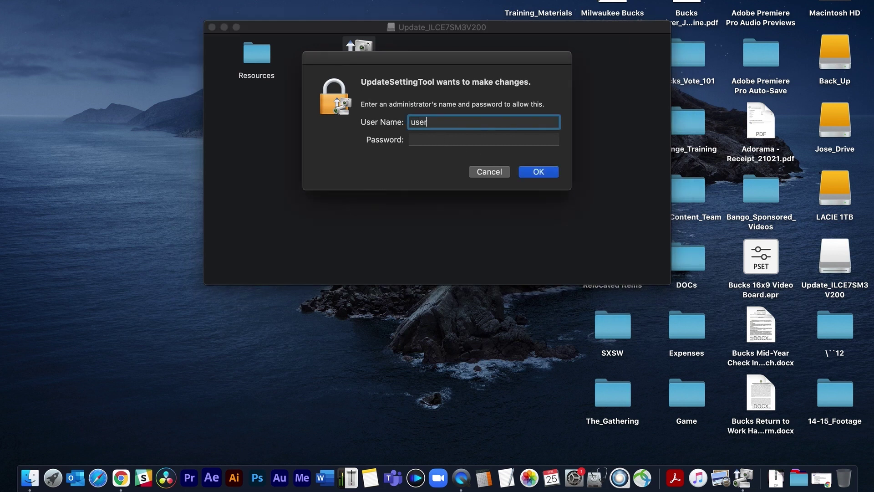
click(484, 139)
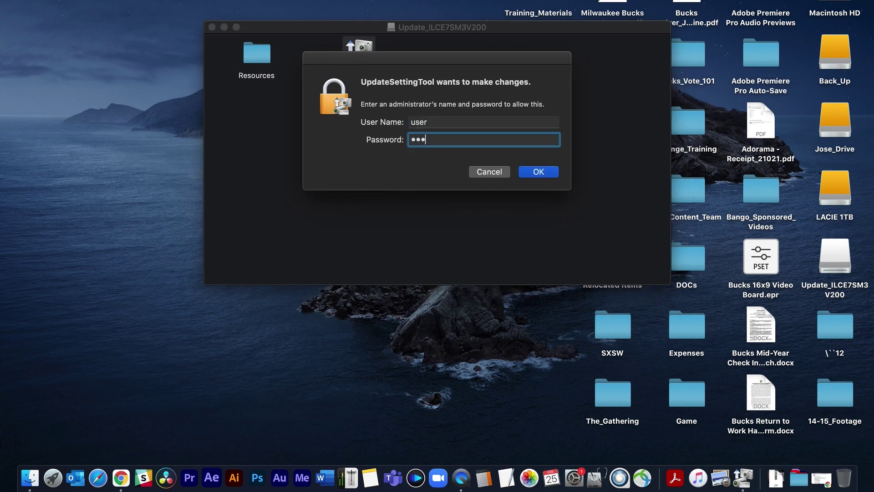
key(Return)
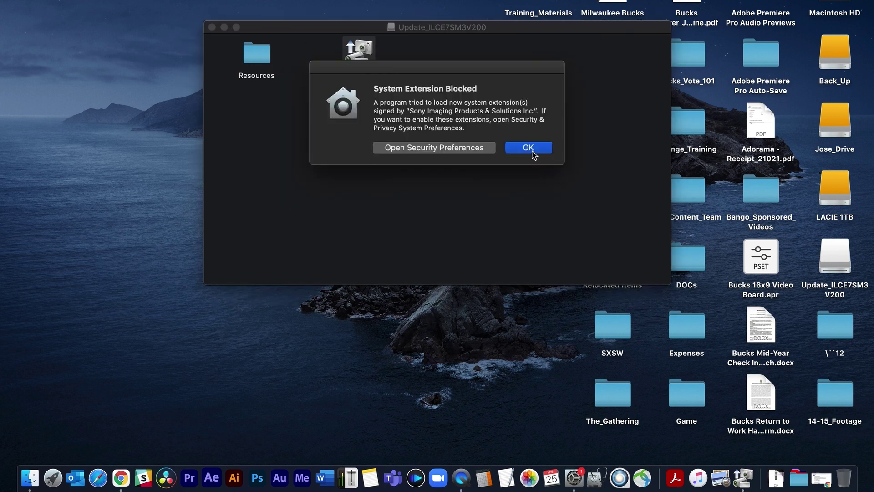
click(463, 148)
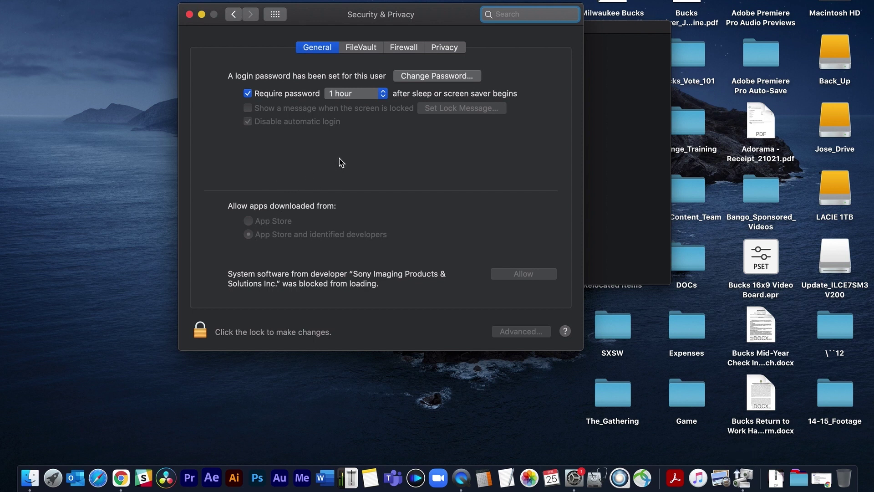
Step: Unlock Security & Privacy with admin credentials, allow Sony Imaging Products software, re-lock and close it
click(199, 329)
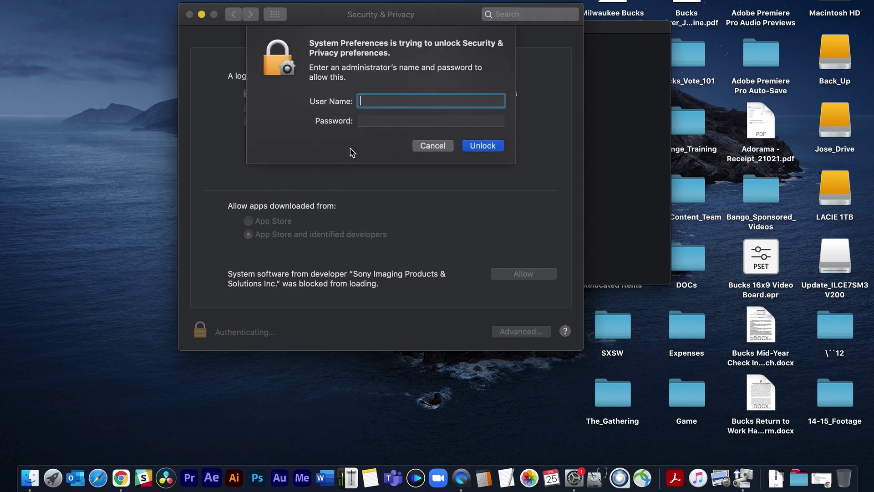
text(ser)
click(431, 120)
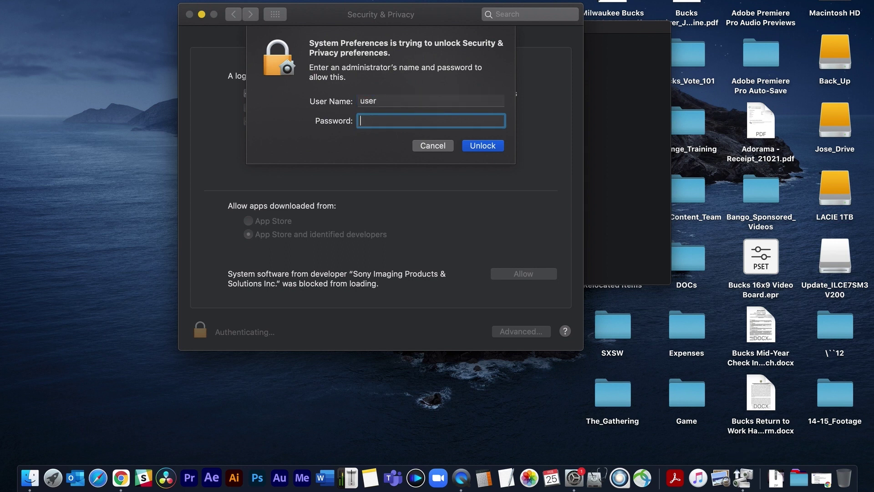
text(••••)
key(Return)
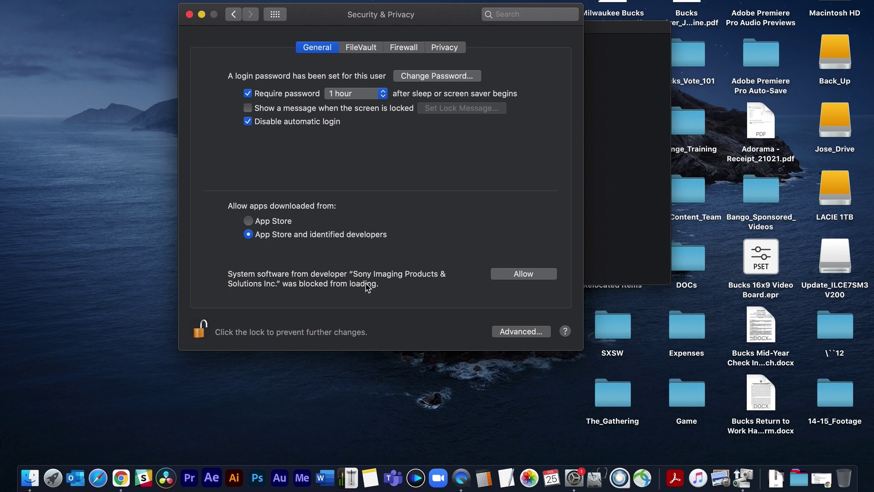
click(514, 274)
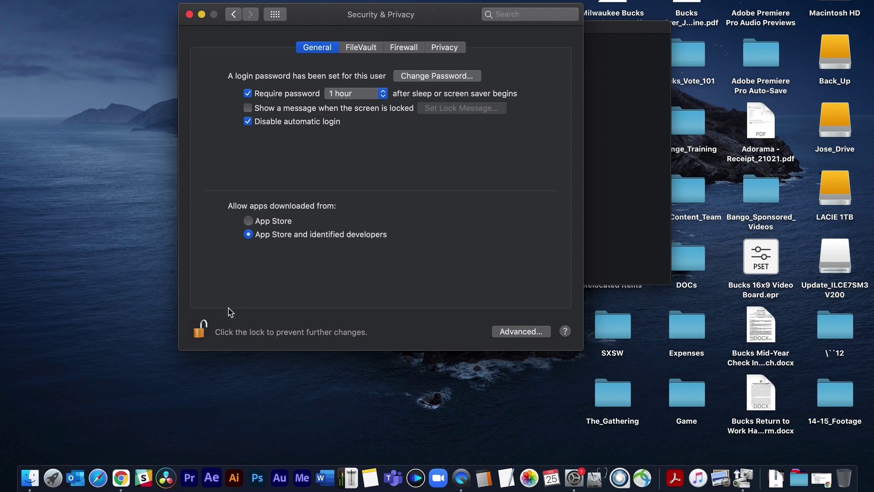
click(199, 332)
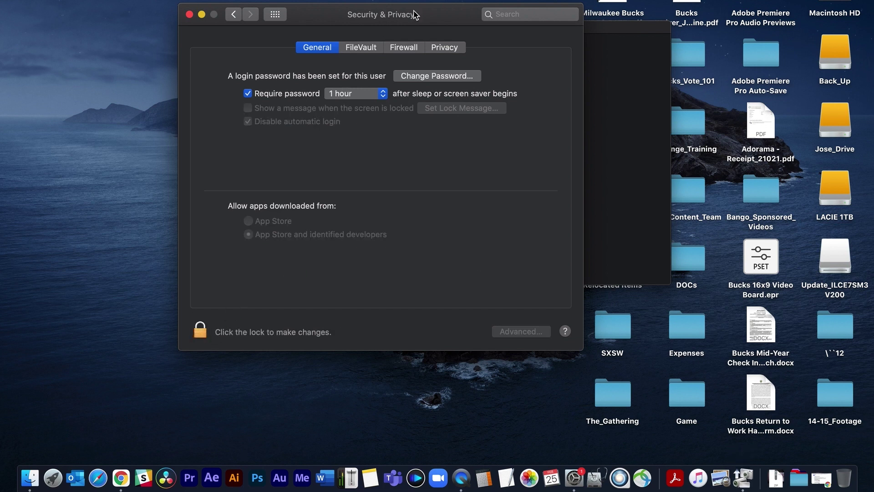
click(188, 16)
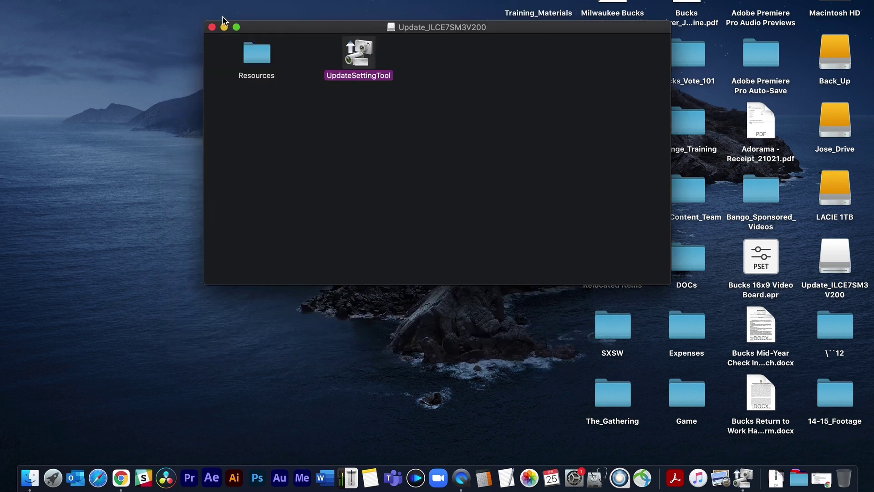
Step: Rearrange the update folder window to uncover the not-authorized alert and dismiss it
drag(318, 33, 202, 74)
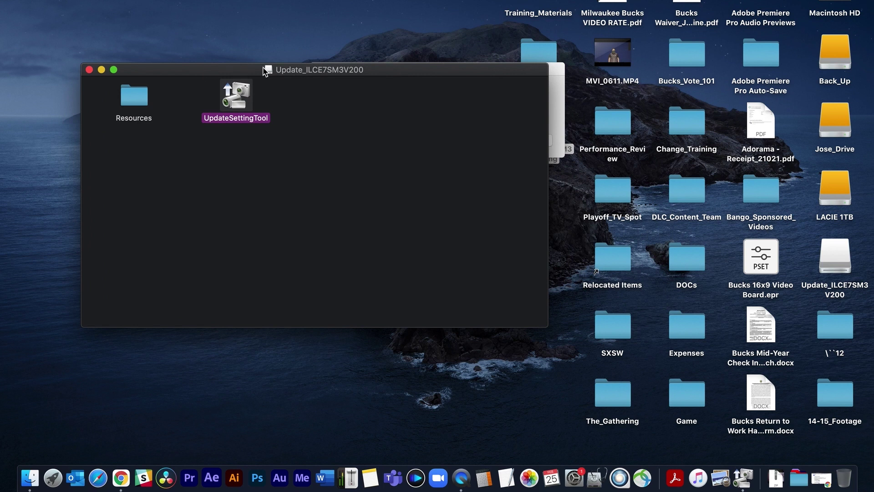
click(556, 81)
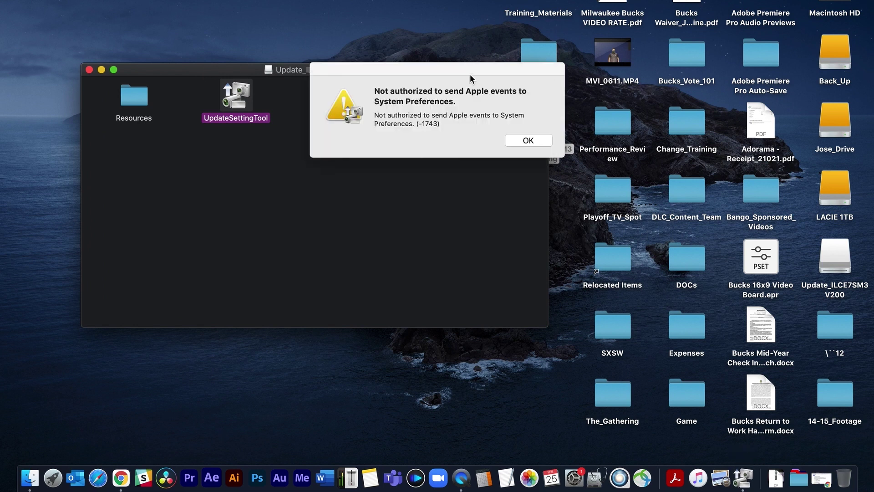
drag(469, 73, 706, 32)
click(269, 173)
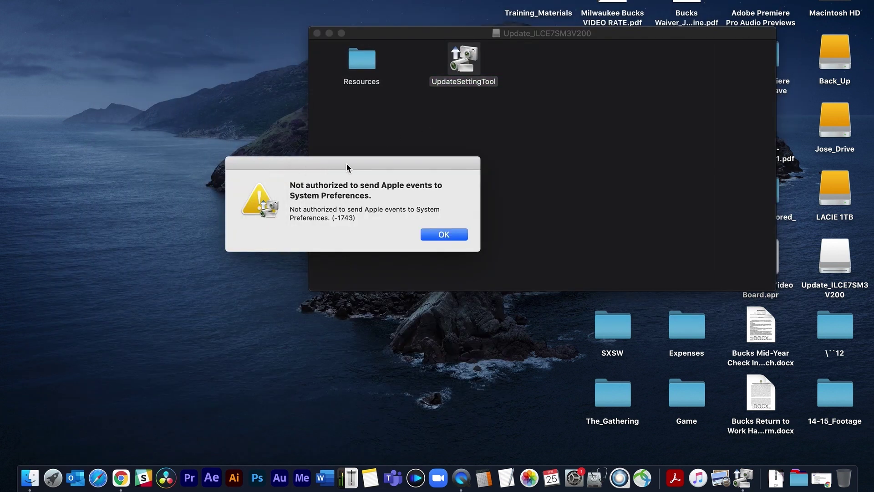
drag(346, 165, 230, 91)
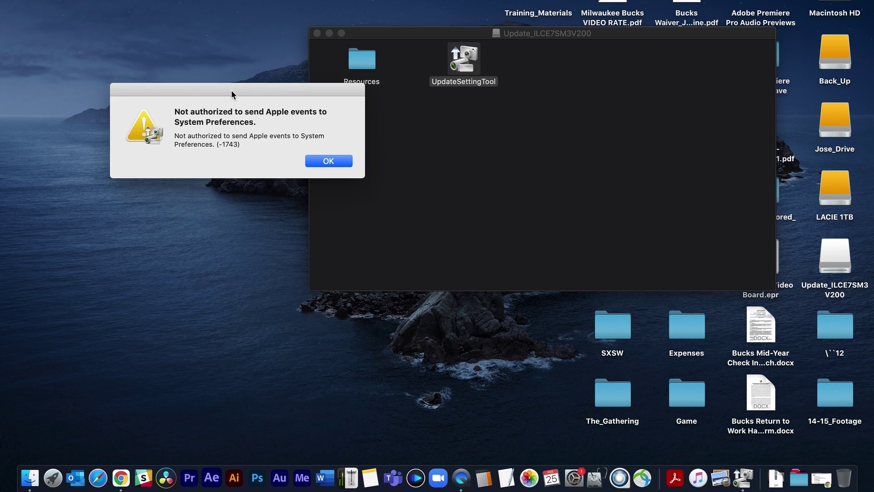
click(324, 159)
drag(416, 34, 217, 70)
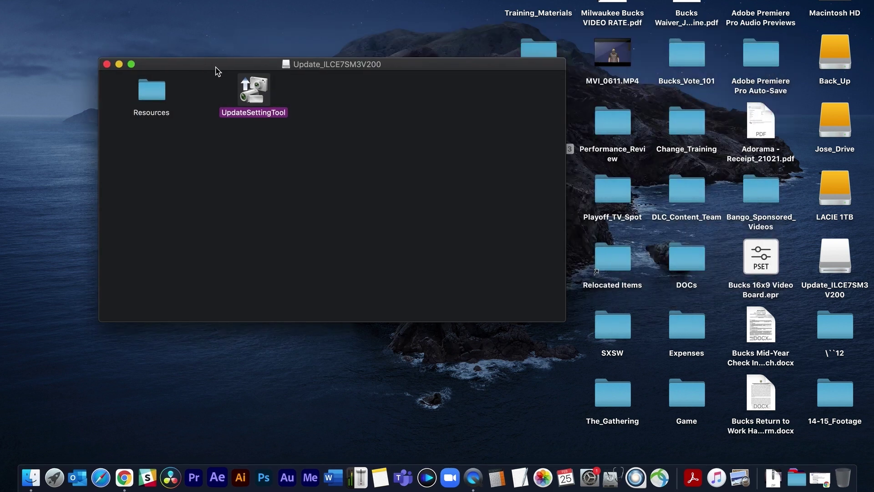
Step: Relaunch UpdateSettingTool and authorize it with the administrator password
double_click(254, 89)
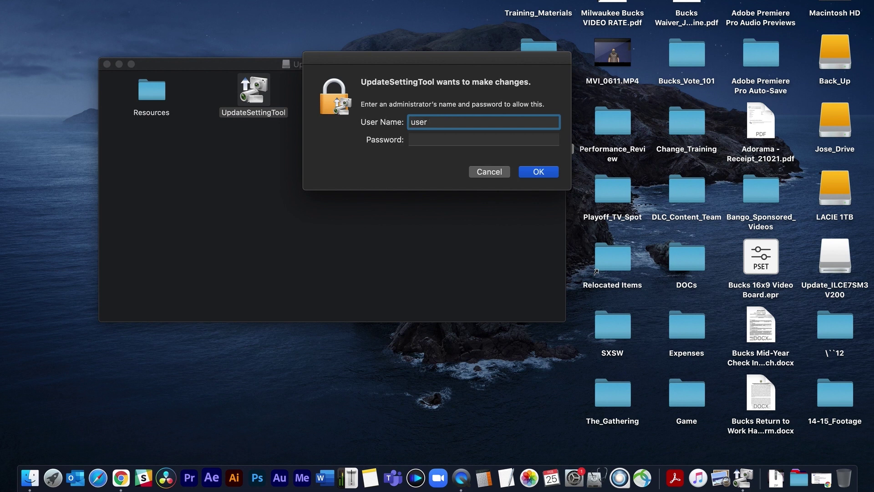
key(Tab)
text(p)
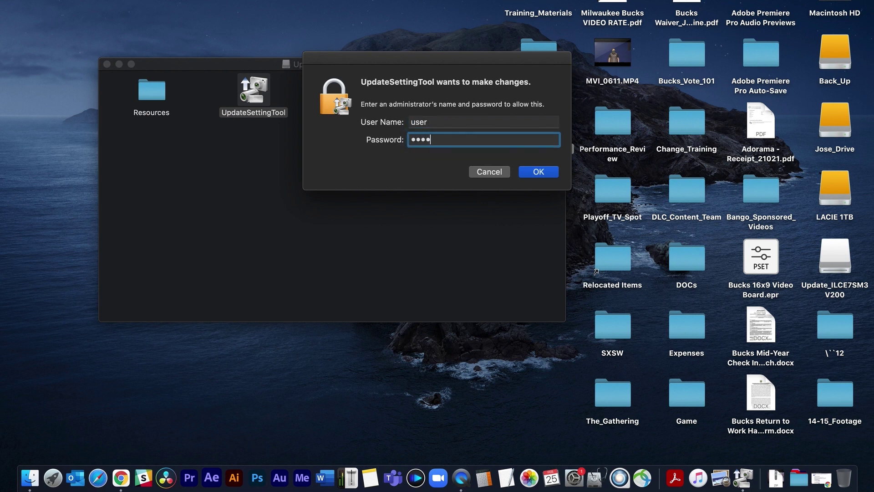
key(Return)
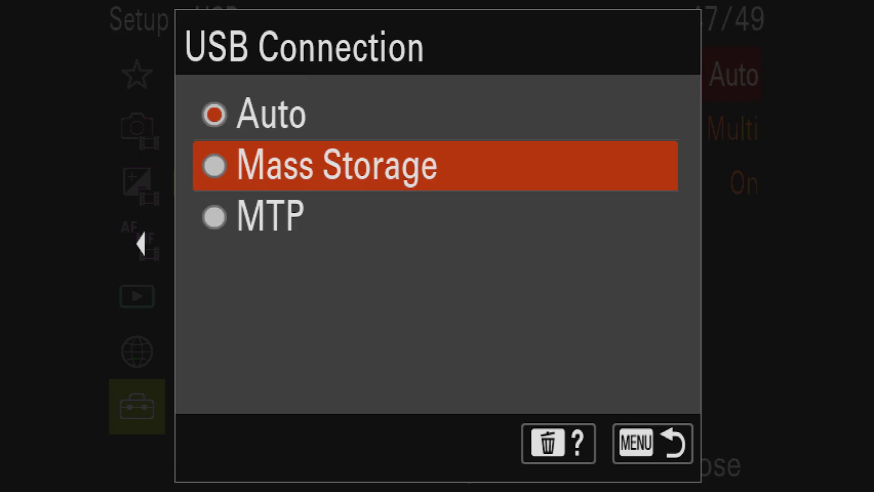
Step: Confirm Mass Storage as the camera's USB Connection mode
key(Return)
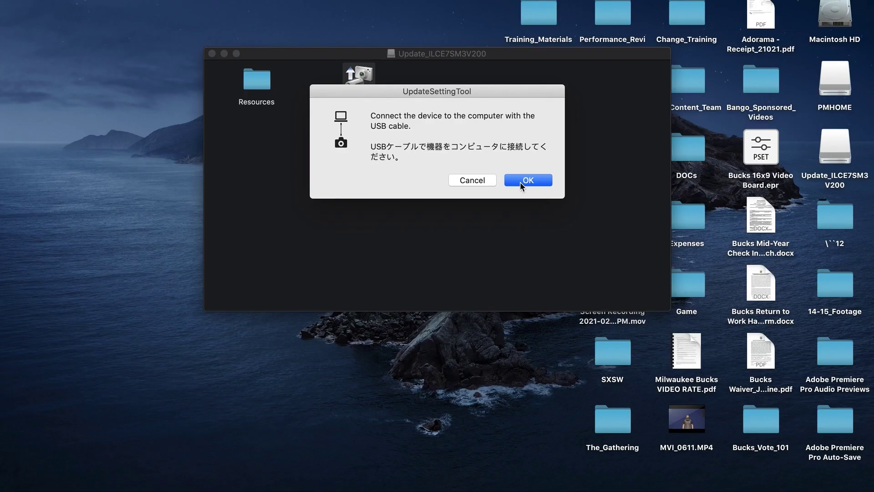
Step: Acknowledge the USB prompt and proceed so the updater reads firmware 1.01, target 2.00
click(521, 182)
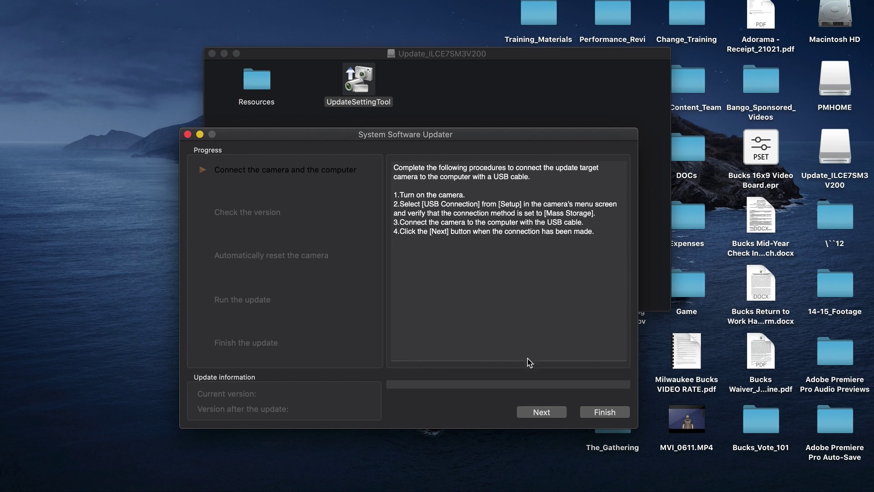
click(544, 412)
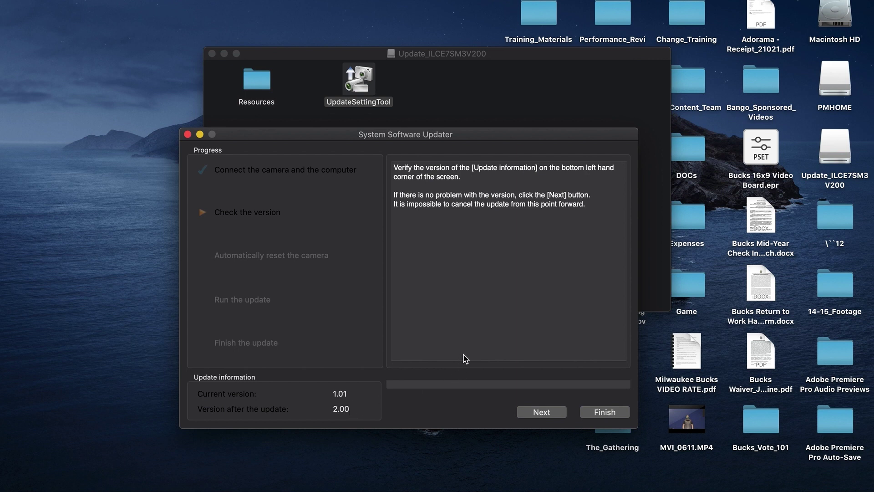
Step: Accept the version check and run the camera firmware update from 1.01 to 2.00
click(537, 412)
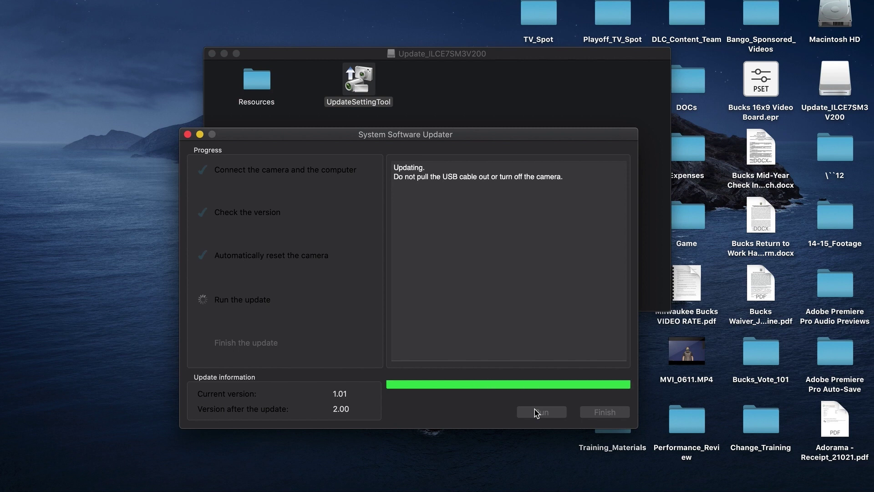
Step: Close the System Software Updater with Finish after the completed 2.00 update
drag(317, 141, 254, 152)
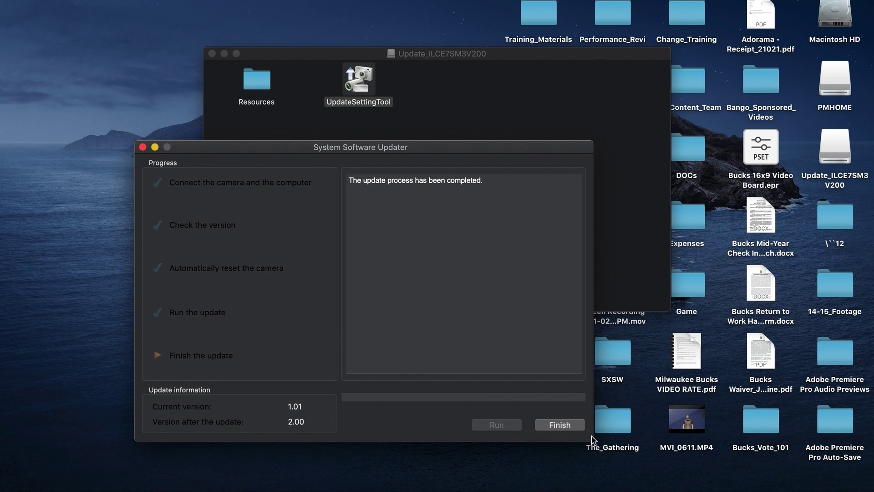
click(559, 424)
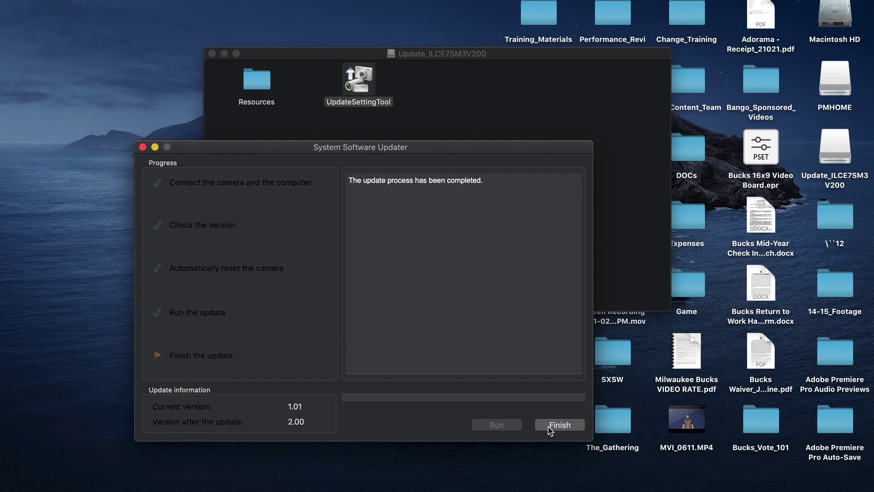